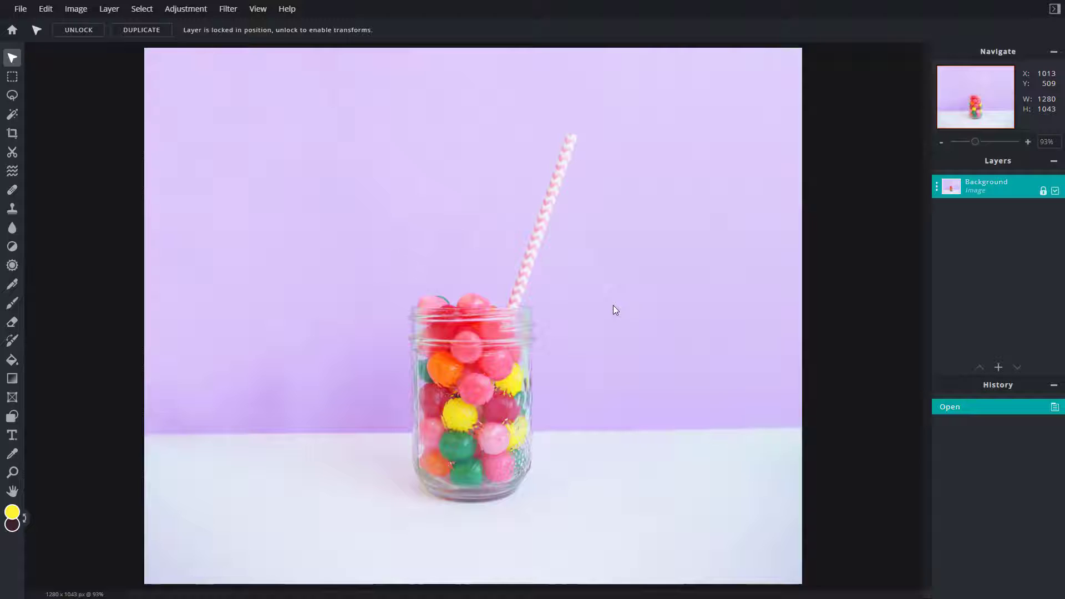
Preview a Vignette filter on the candy-jar photo at amount 30, comparing before and after
click(227, 10)
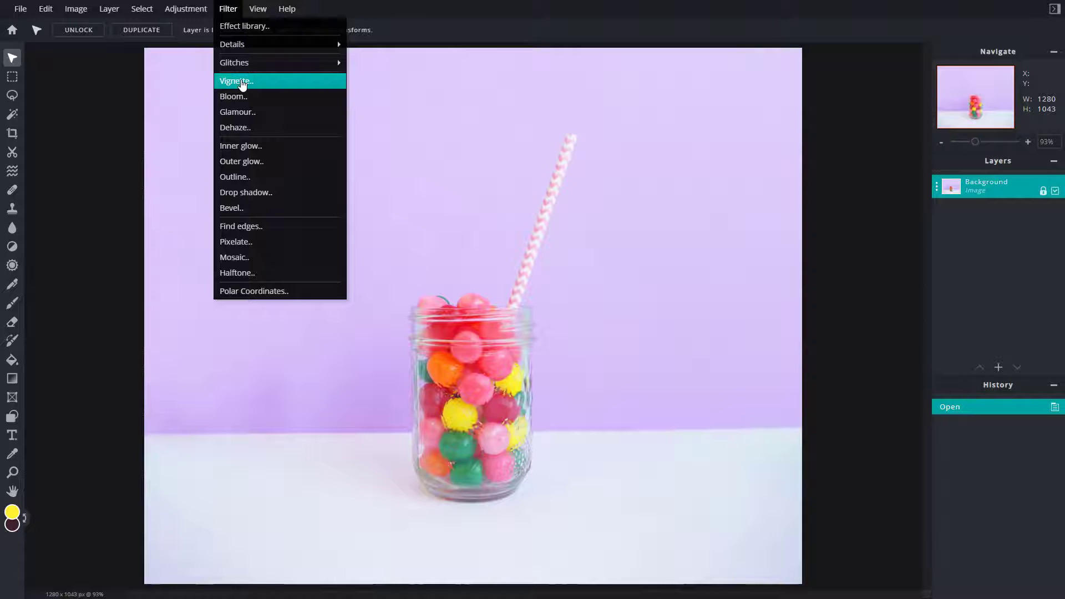
click(241, 85)
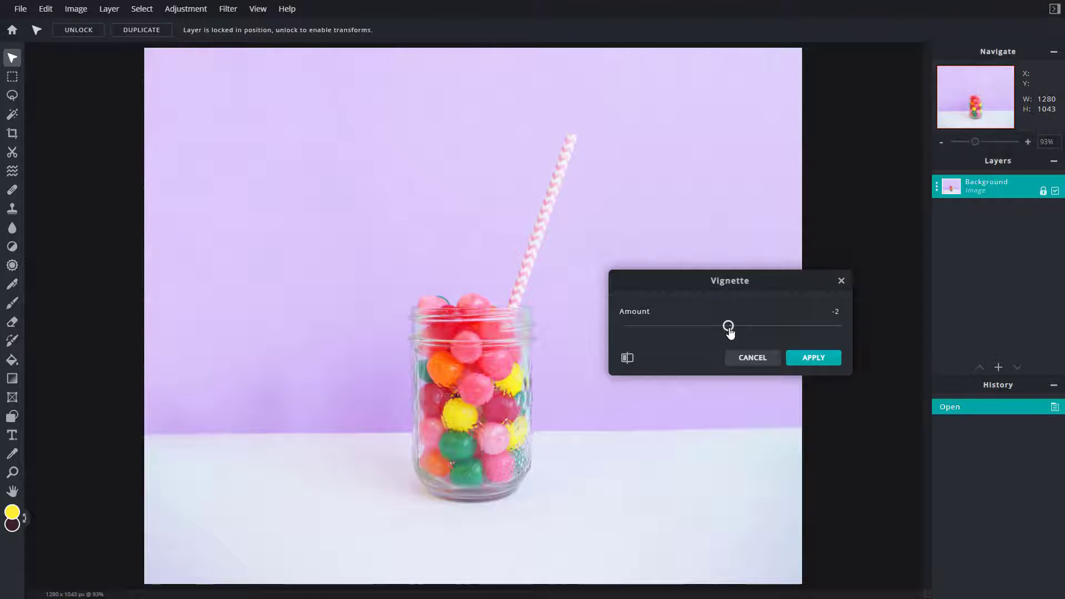
drag(730, 328, 773, 325)
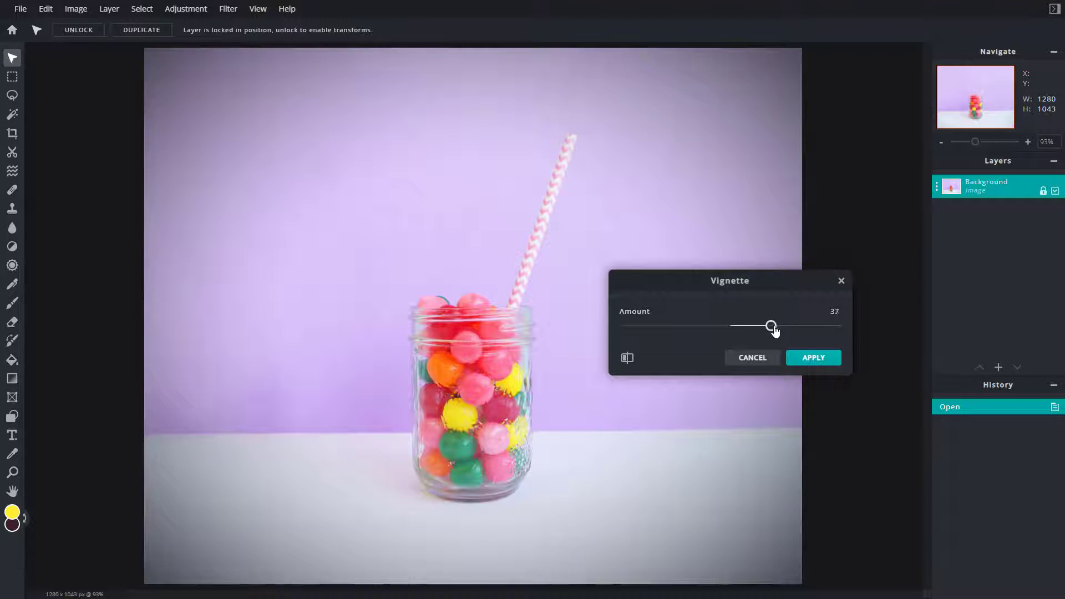
mouse_move(773, 328)
mouse_down()
mouse_move(835, 325)
mouse_move(626, 324)
mouse_up()
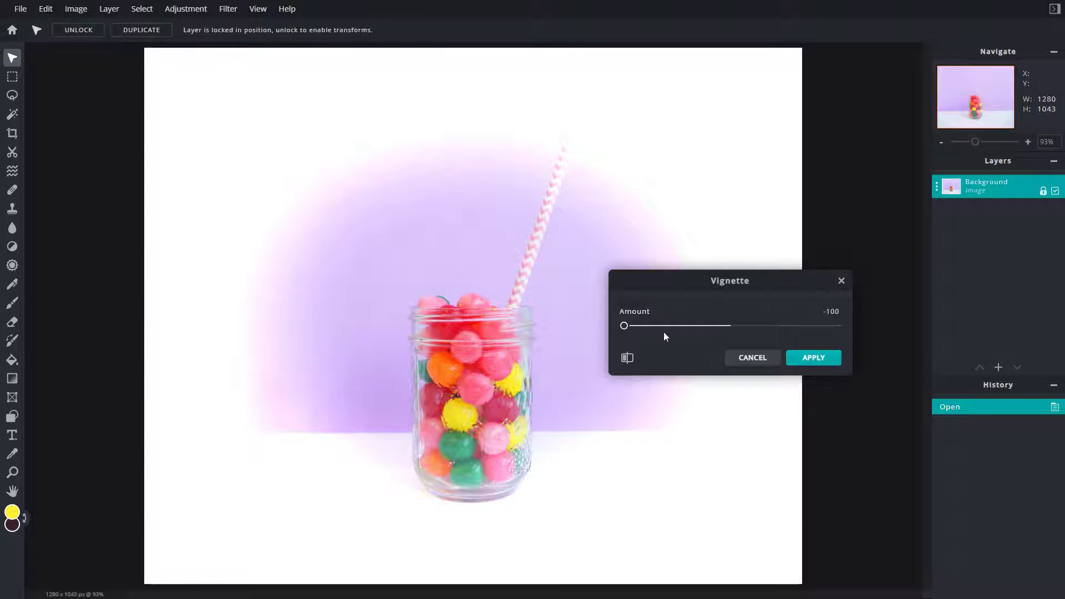
drag(624, 328, 764, 341)
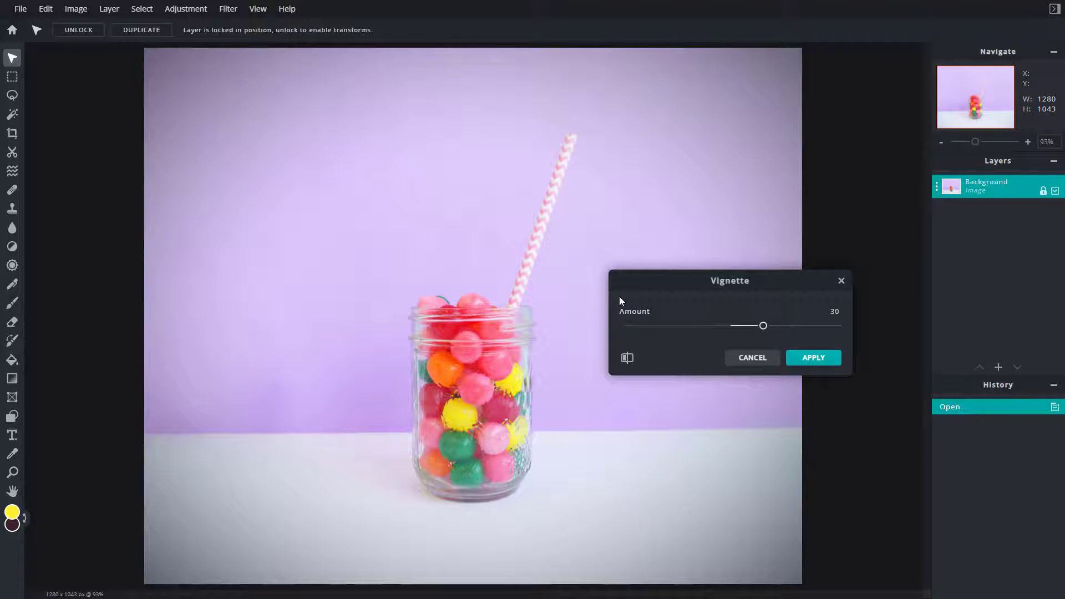
click(627, 357)
Apply the candy-jar vignette, then open the skyscraper photo 5.jpg in a new tab
click(795, 357)
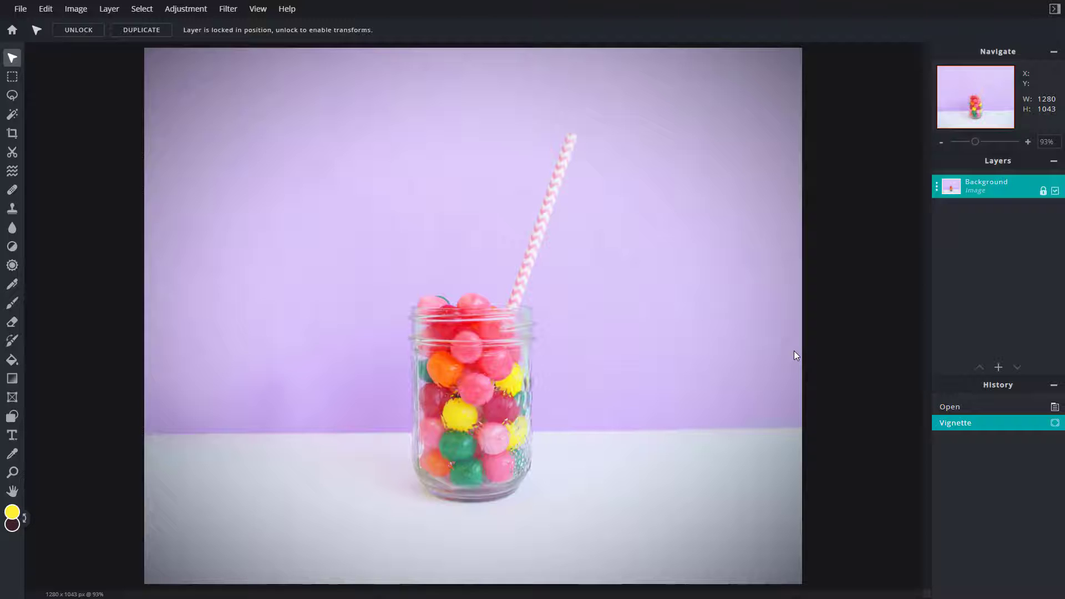
click(20, 8)
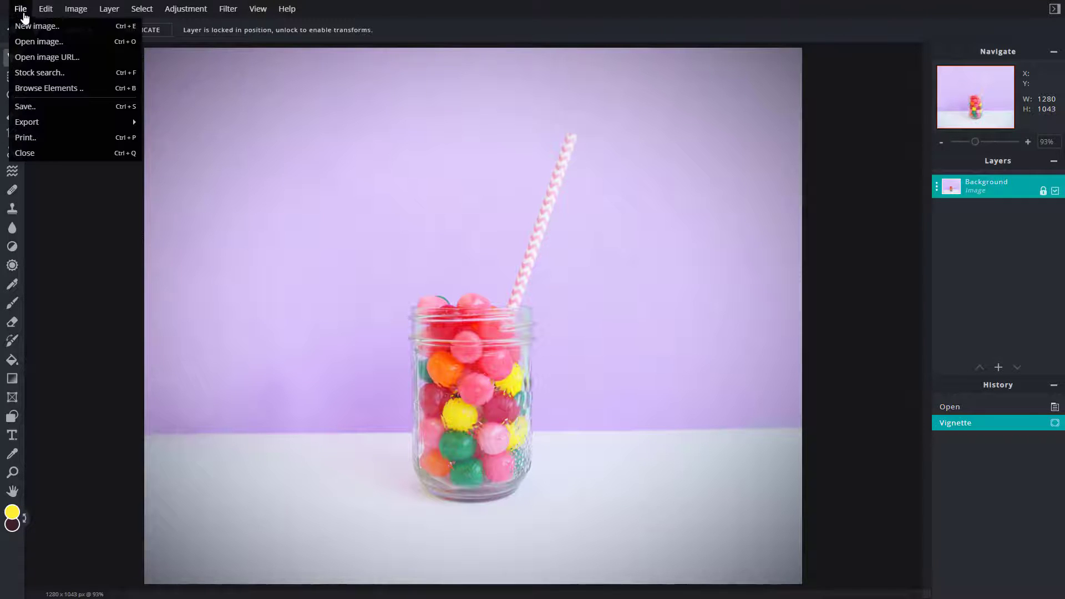
click(28, 42)
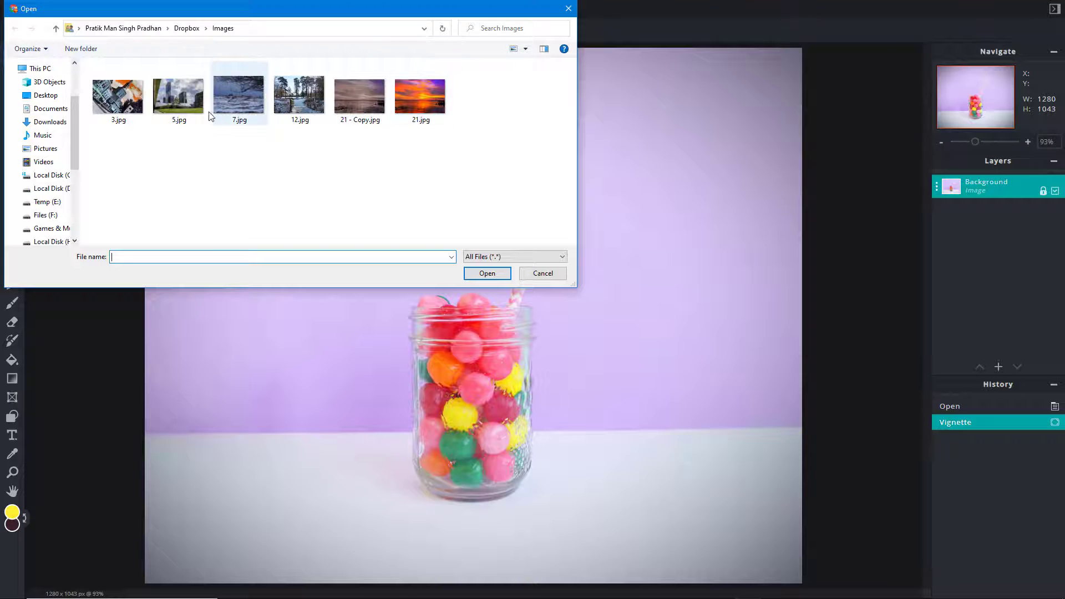
double_click(154, 105)
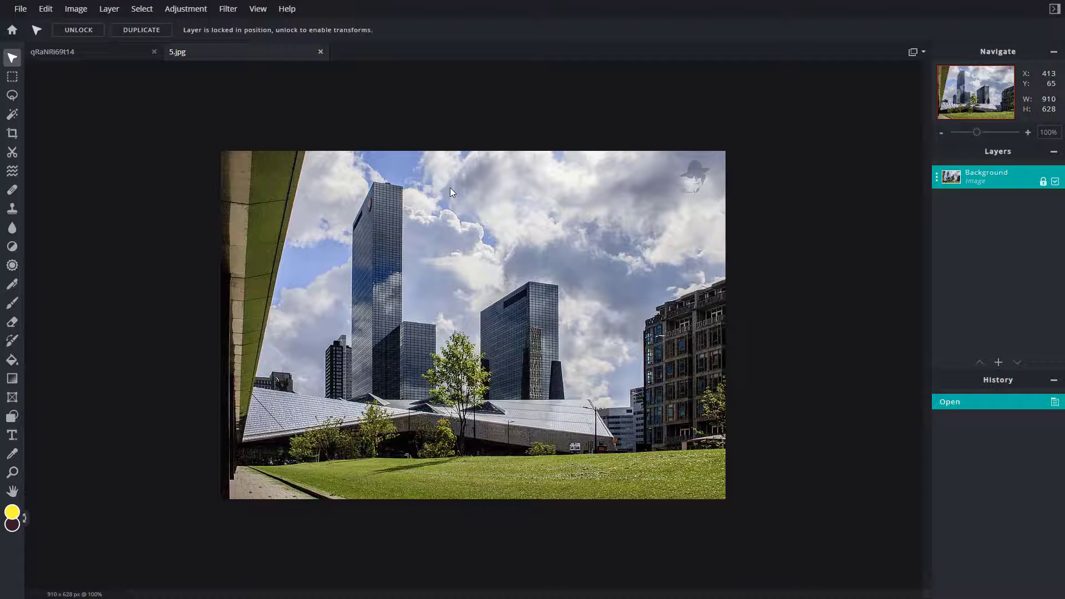
Apply a Vignette filter with amount 49 to the skyscraper photo
click(229, 10)
click(236, 80)
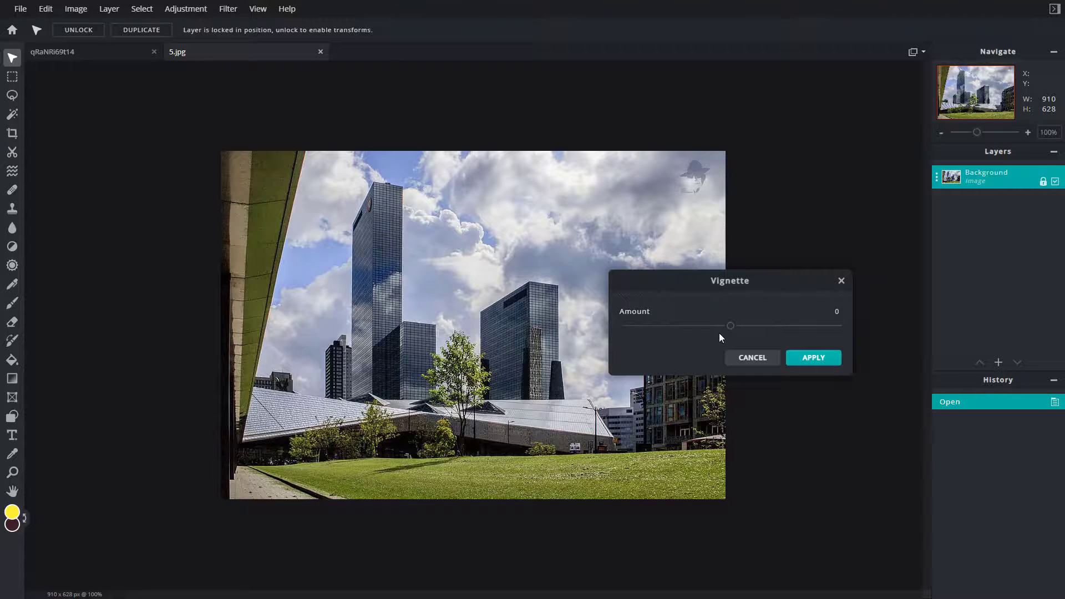
mouse_move(730, 327)
mouse_down()
mouse_move(592, 333)
mouse_move(810, 326)
mouse_move(783, 327)
mouse_up()
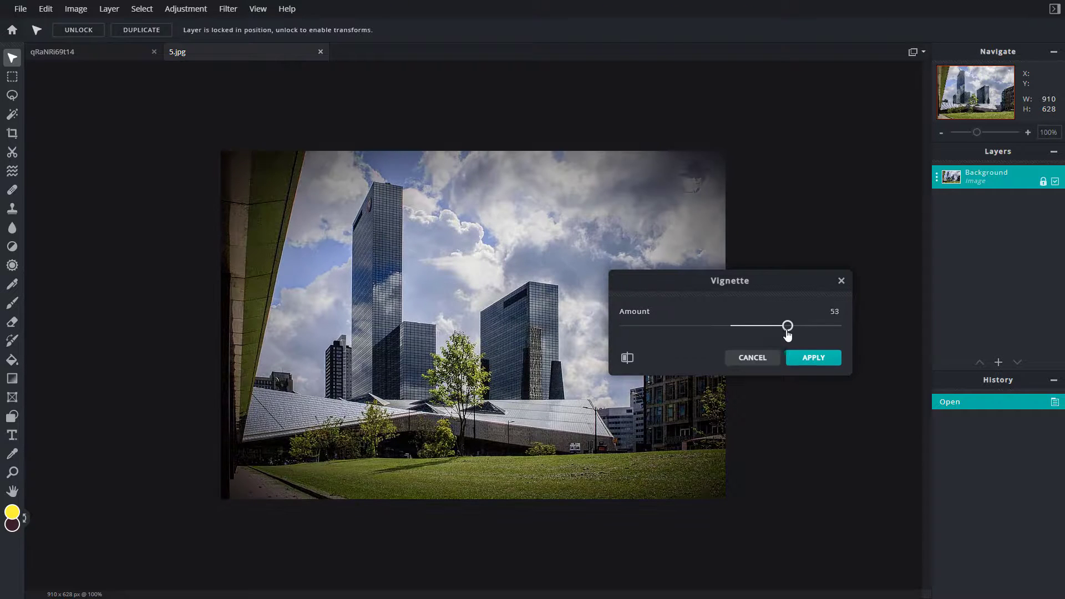
click(829, 366)
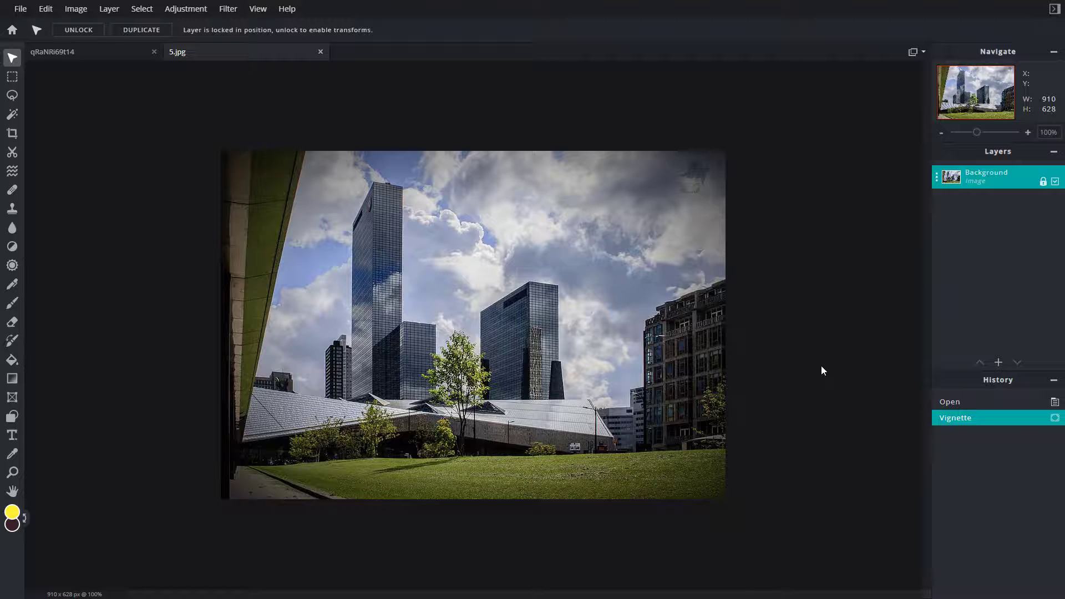